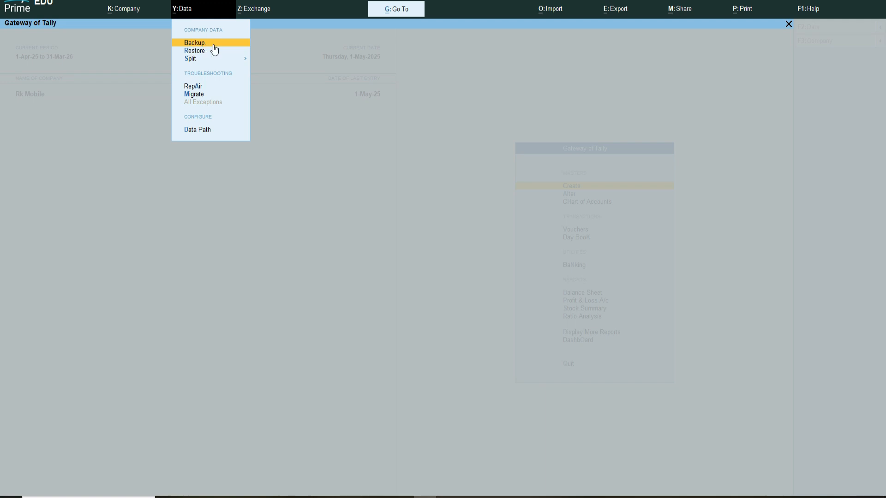
Start a company data backup and list the available drives for its destination path.
click(571, 347)
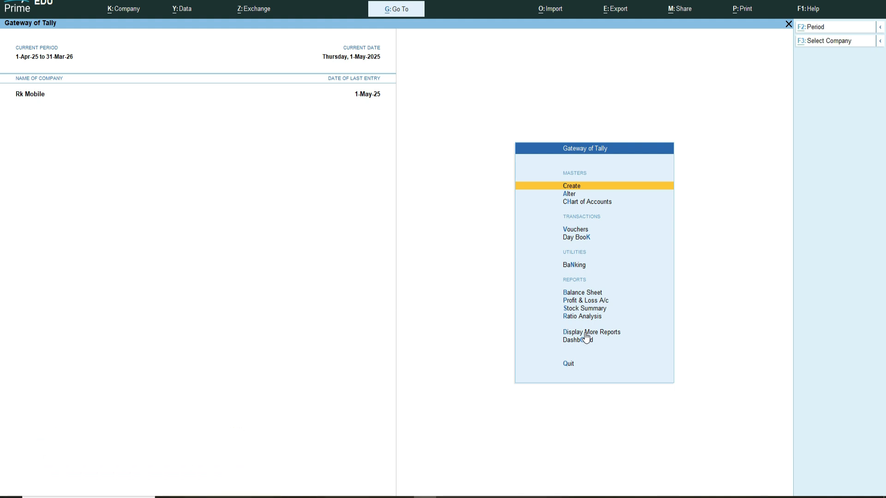
key(alt+y)
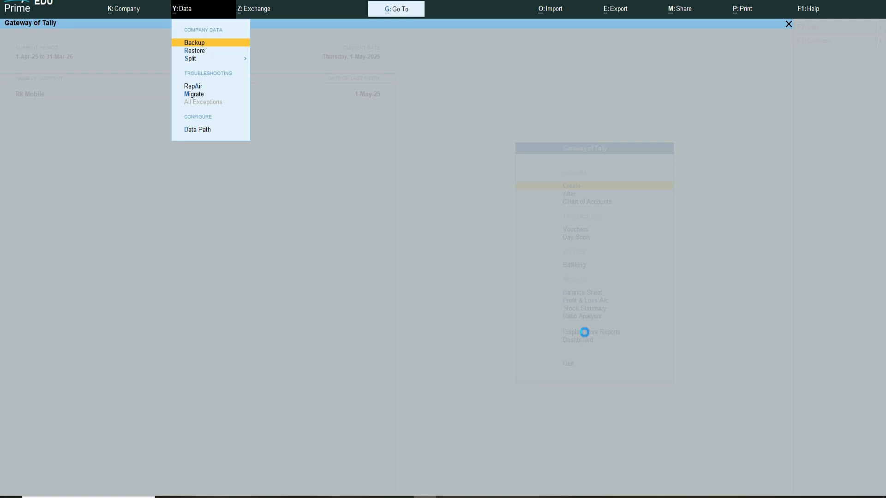
key(Return)
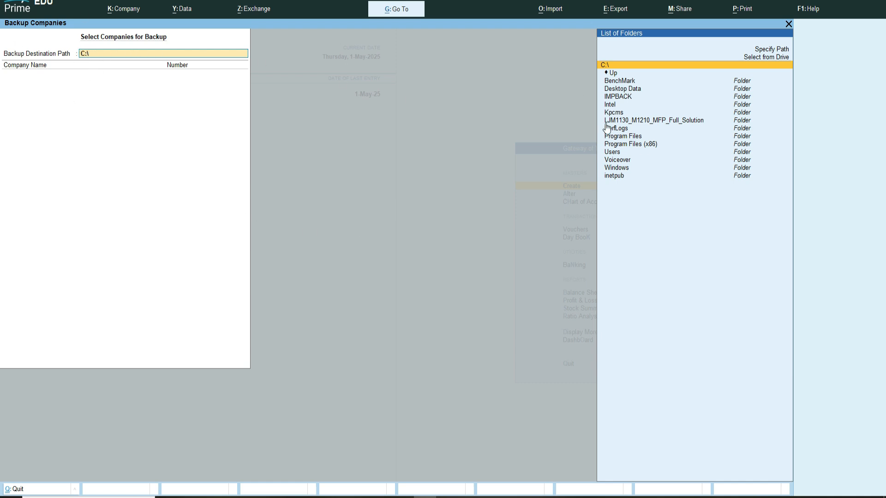
click(769, 58)
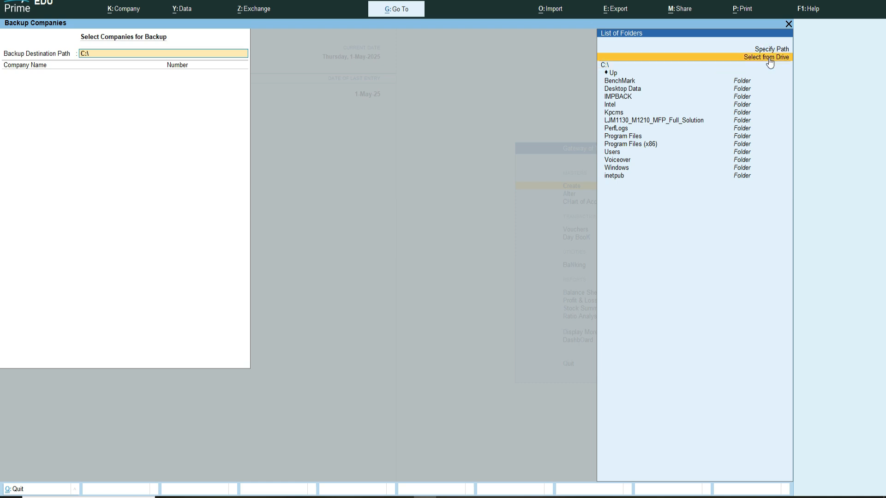
click(769, 59)
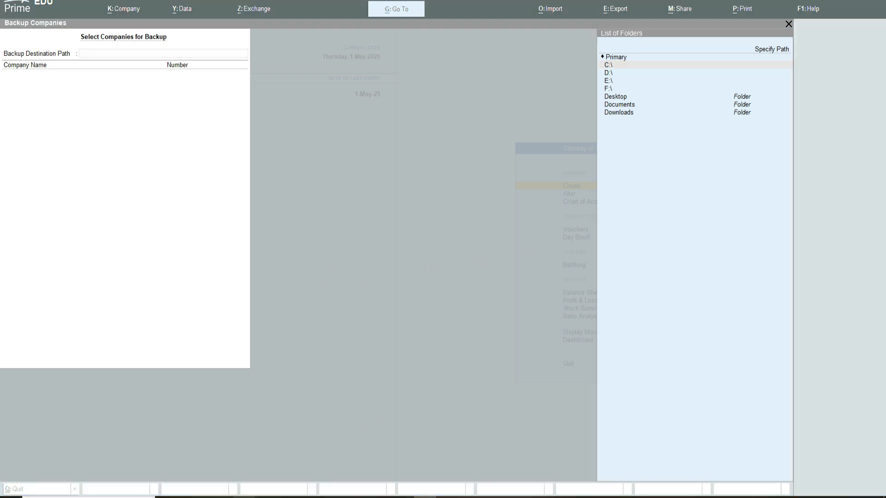
Check in File Explorer which drive letter the USB drive has, and return to the backup screen.
double_click(244, 497)
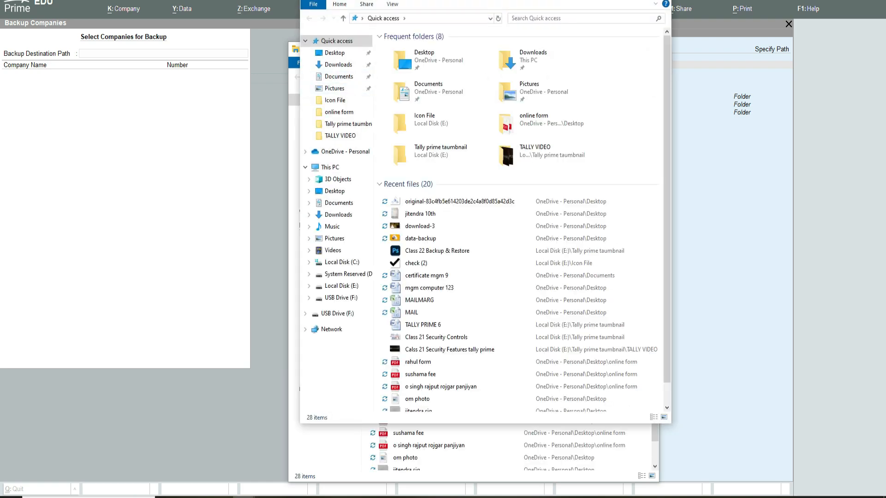
click(660, 0)
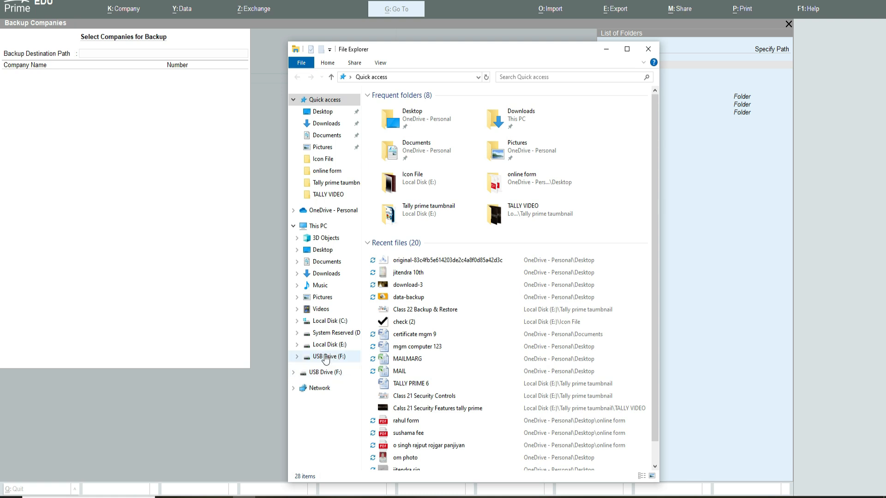
click(606, 49)
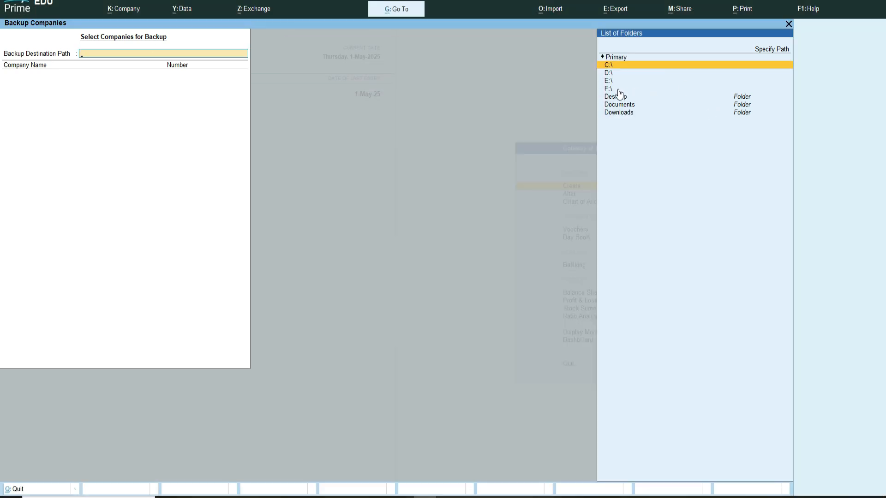
Set the backup destination path to F:\ and back up only the Rk Mobile company.
click(619, 94)
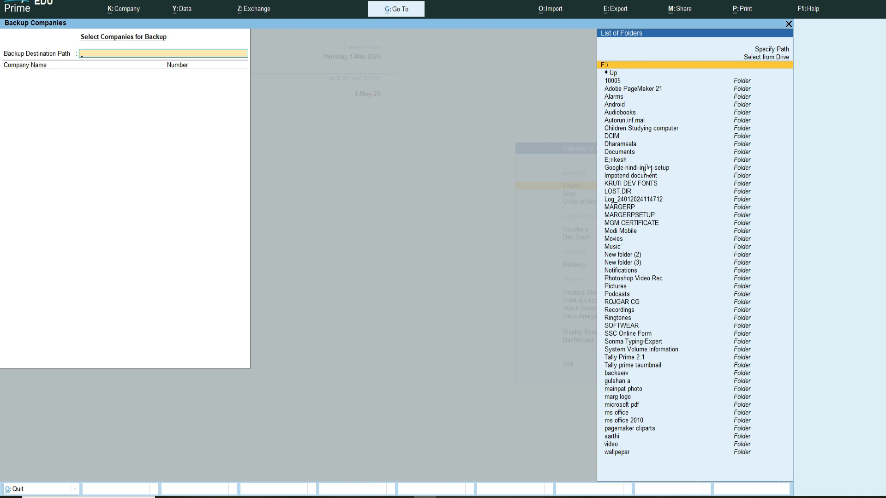
key(Return)
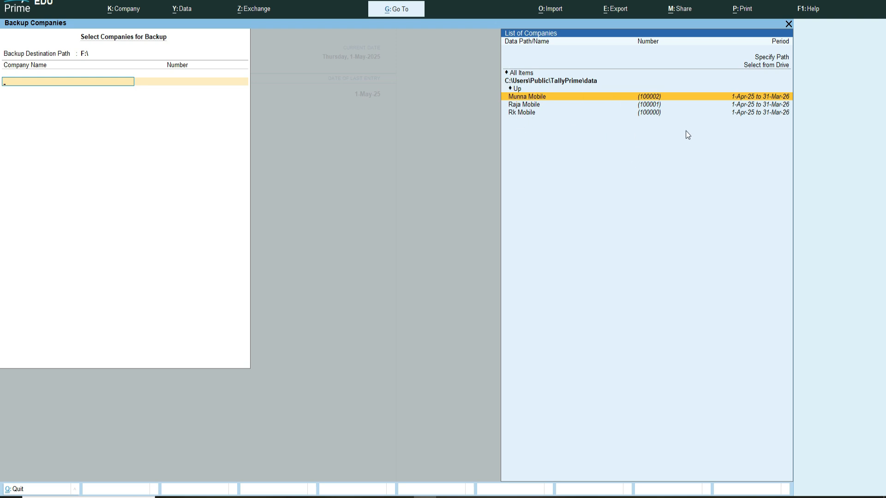
key(Down)
key(Down)
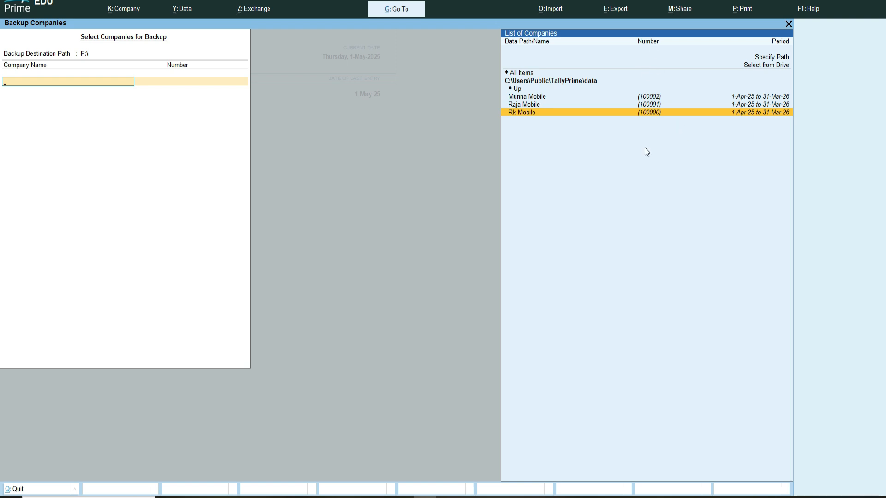
click(662, 114)
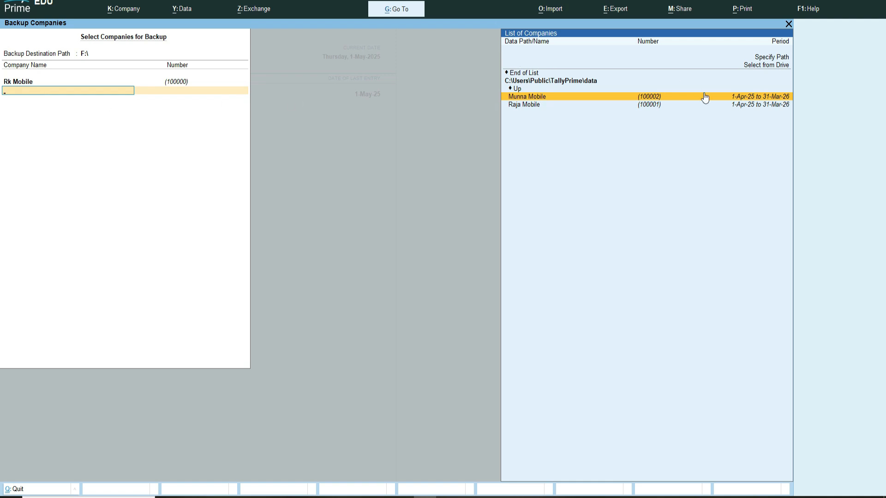
click(519, 74)
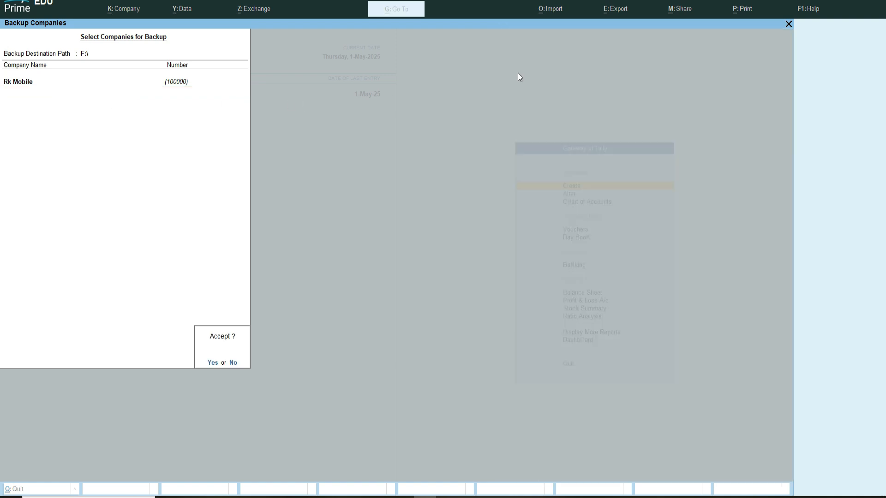
key(Return)
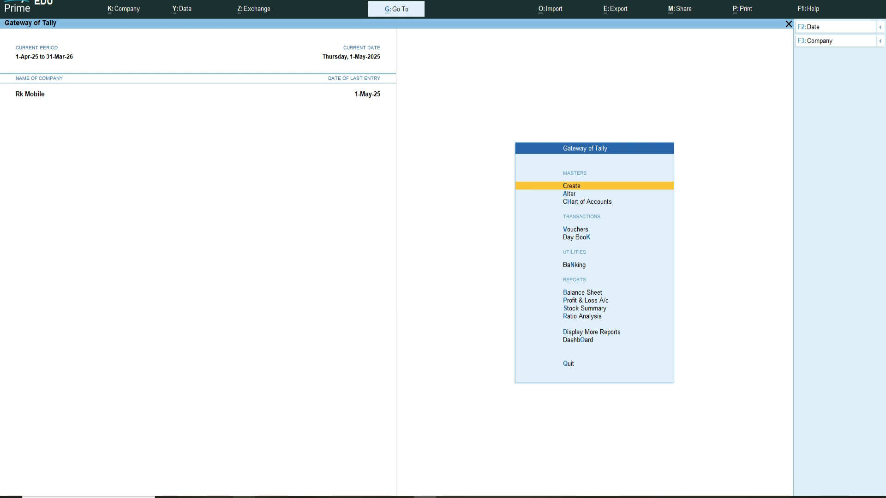
Look in File Explorer for the new backup file TBK1800_100000 on the USB drive (F:), and return to TallyPrime.
click(244, 497)
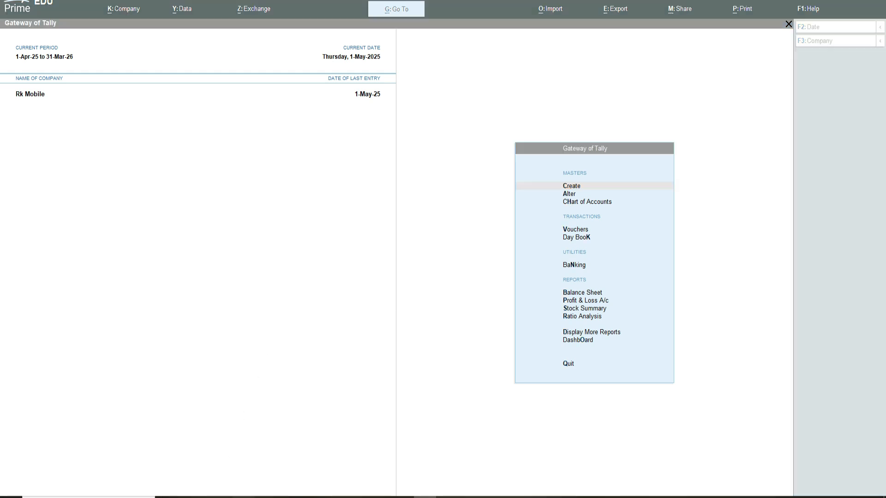
click(329, 356)
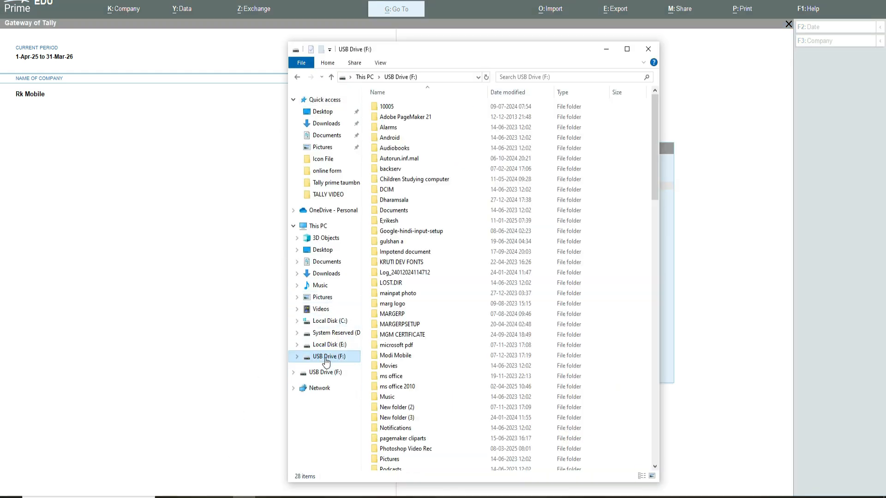
scroll(443, 207, down, 20)
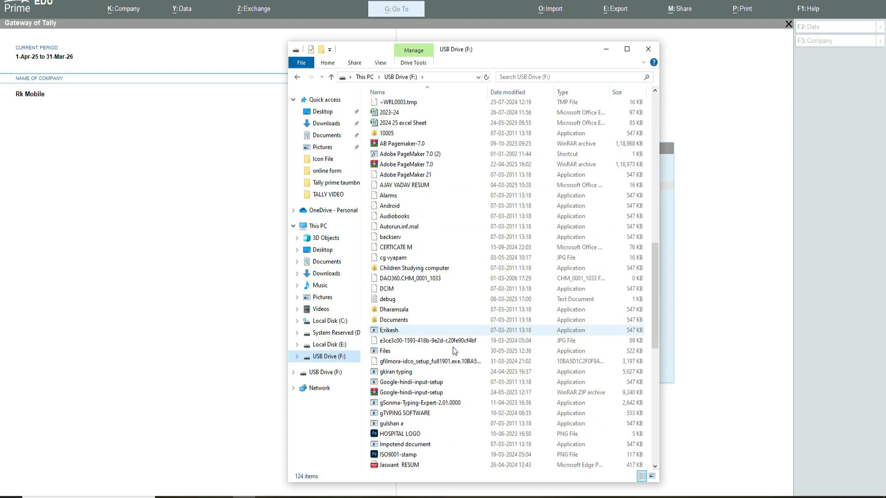
scroll(452, 222, down, 7)
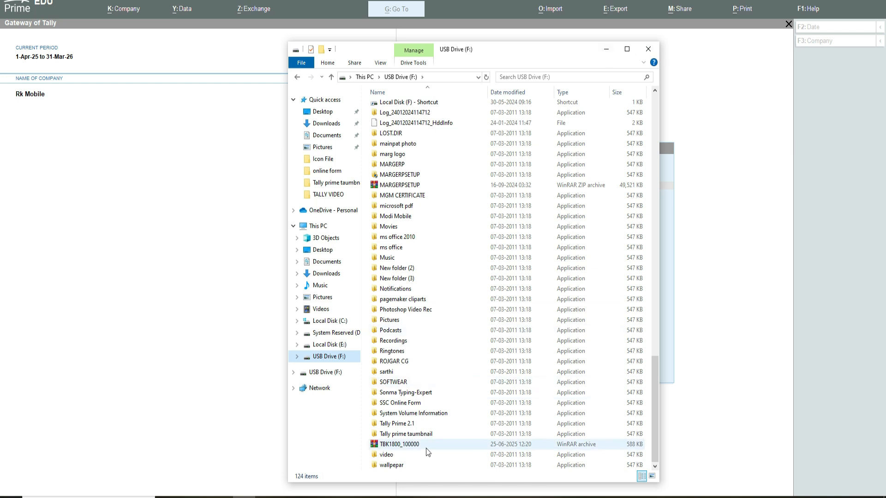
click(605, 50)
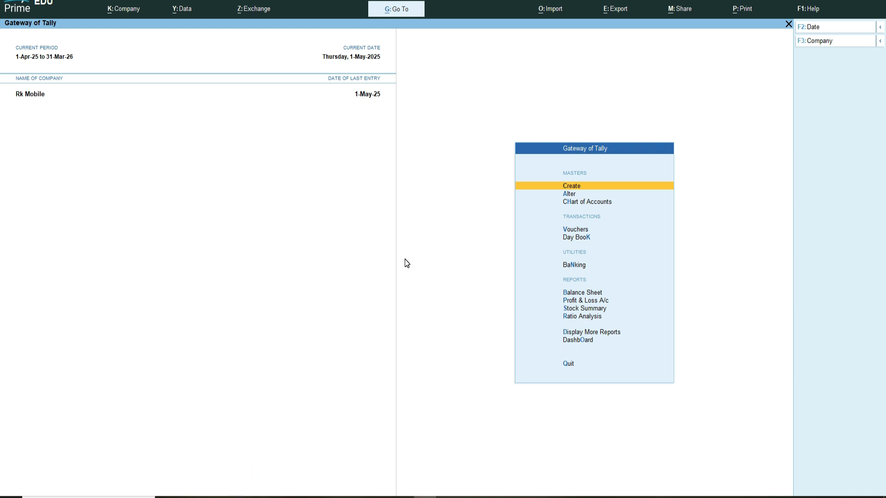
Open the Rk Mobile company for alteration, delete it, and stay in the program.
click(828, 42)
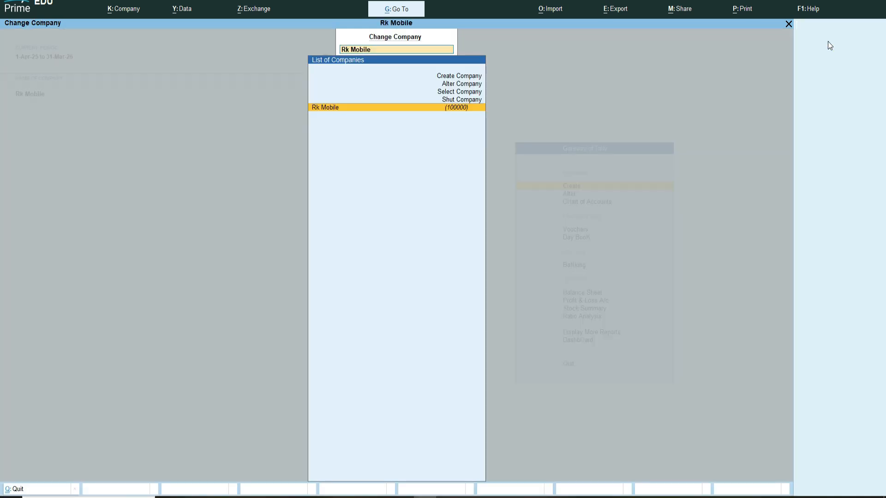
key(Up)
key(Up)
key(Up)
key(Return)
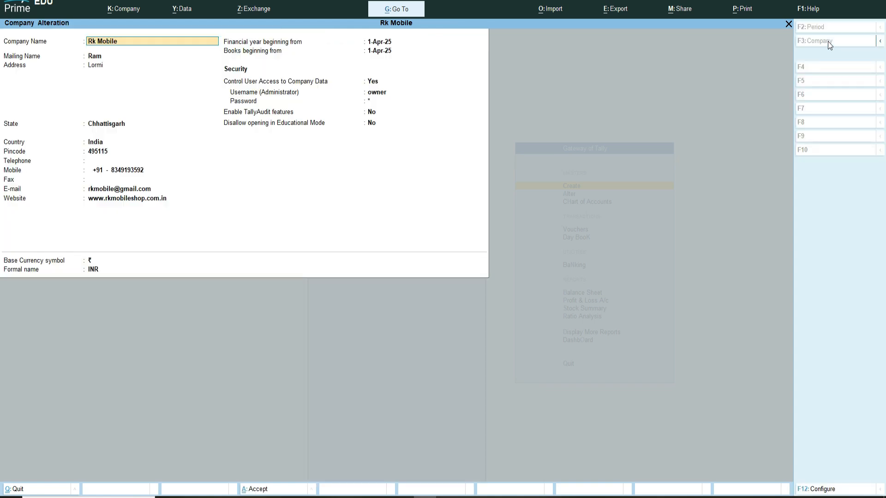
key(alt+d)
key(Return)
key(Return)
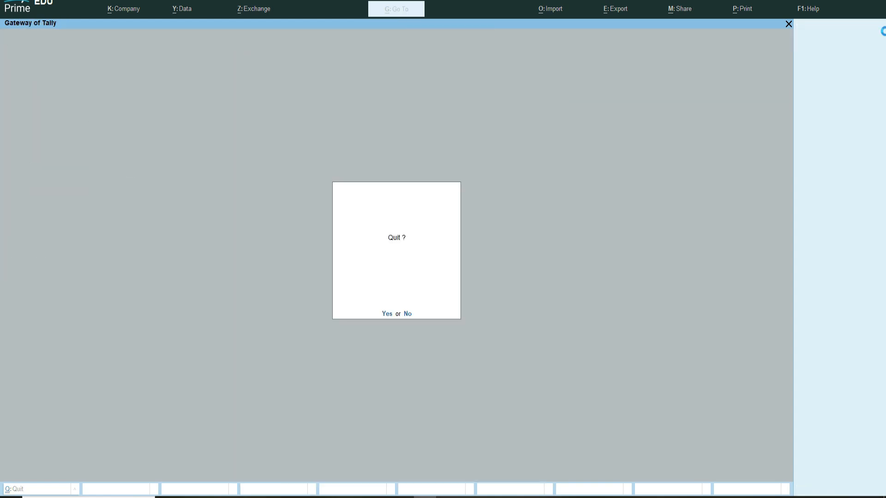
key(n)
Go through the remaining companies in the company list and open Munna Mobile.
key(Down)
key(Up)
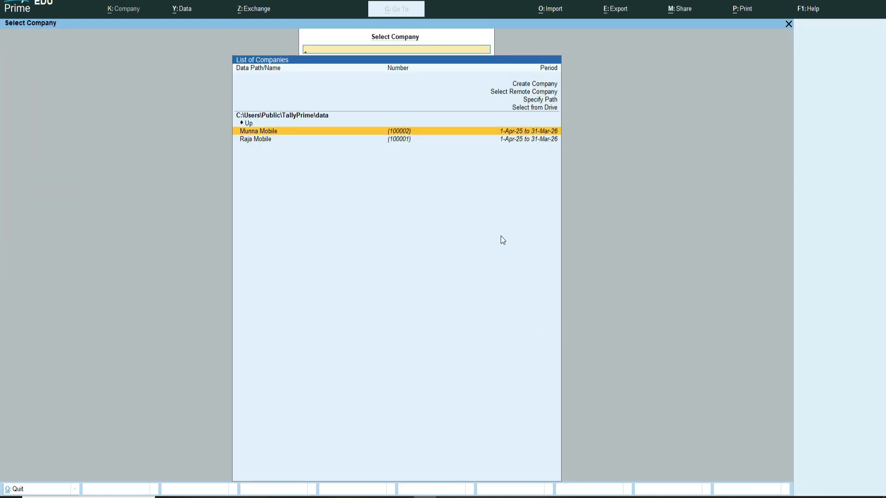
key(Down)
key(Up)
key(Down)
key(Up)
key(Down)
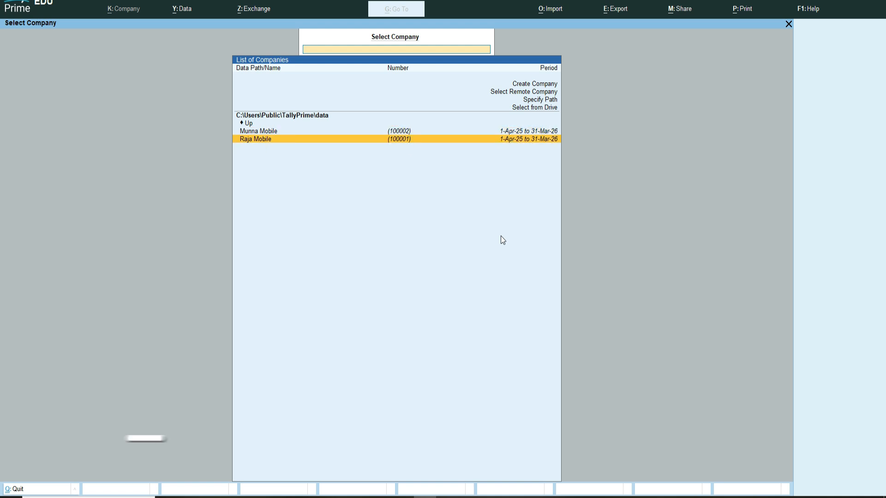
key(Up)
key(Down)
key(Up)
key(Down)
key(Up)
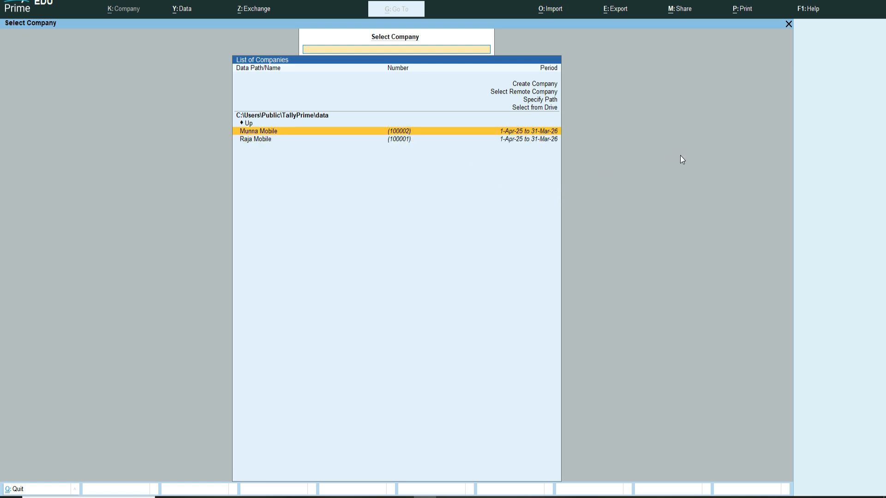
key(Return)
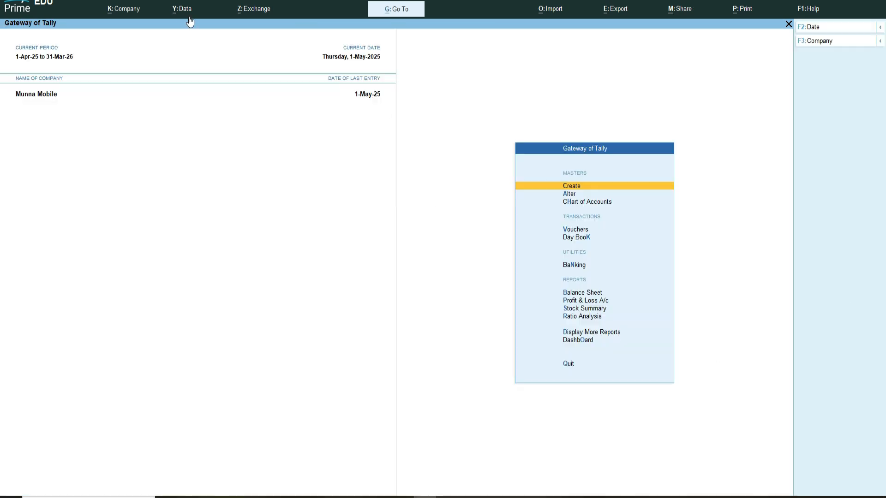
Start a company data restore and set its destination path to F:\.
click(183, 10)
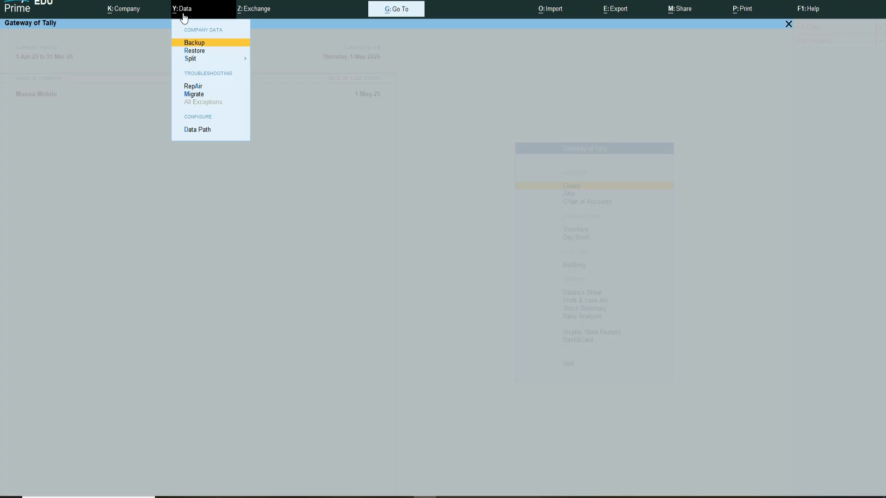
key(Down)
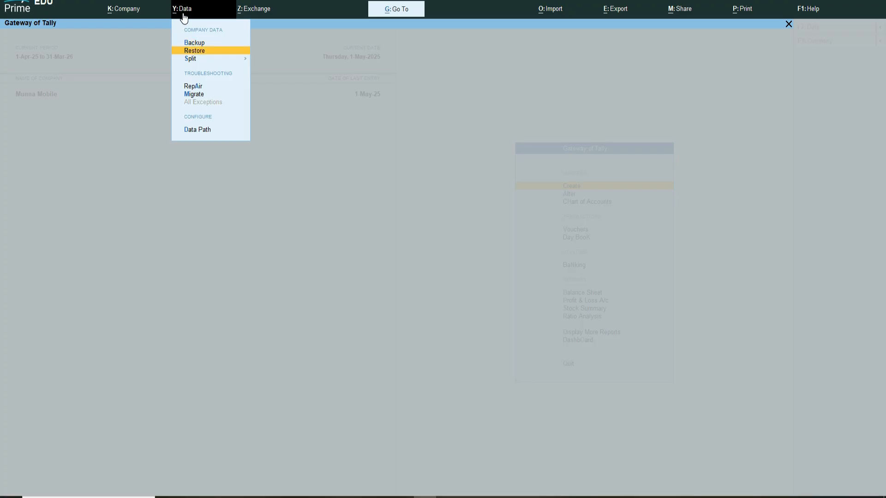
key(Return)
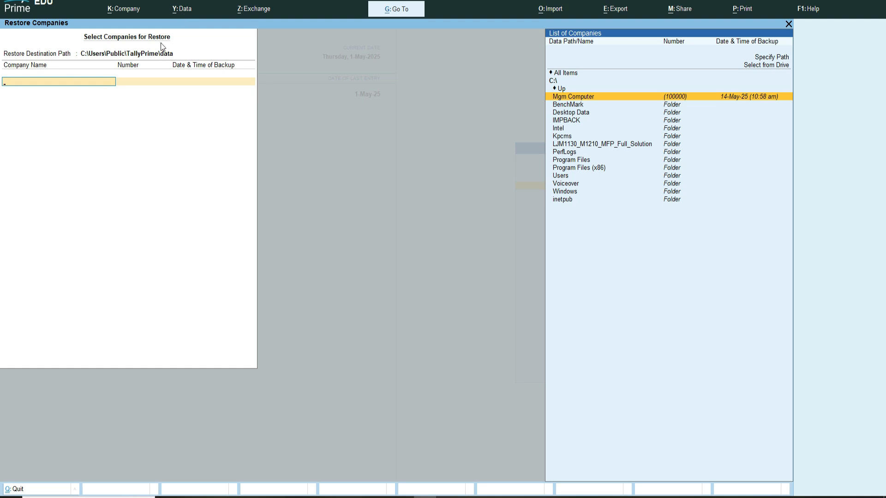
click(95, 55)
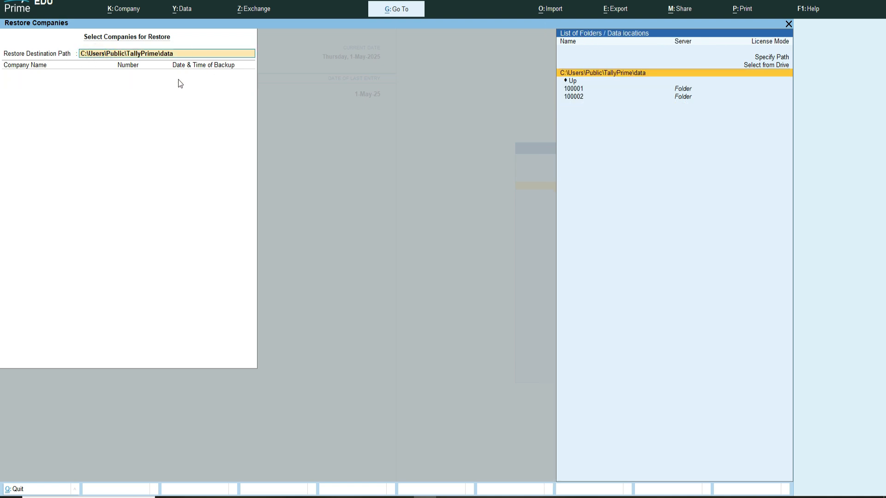
click(755, 66)
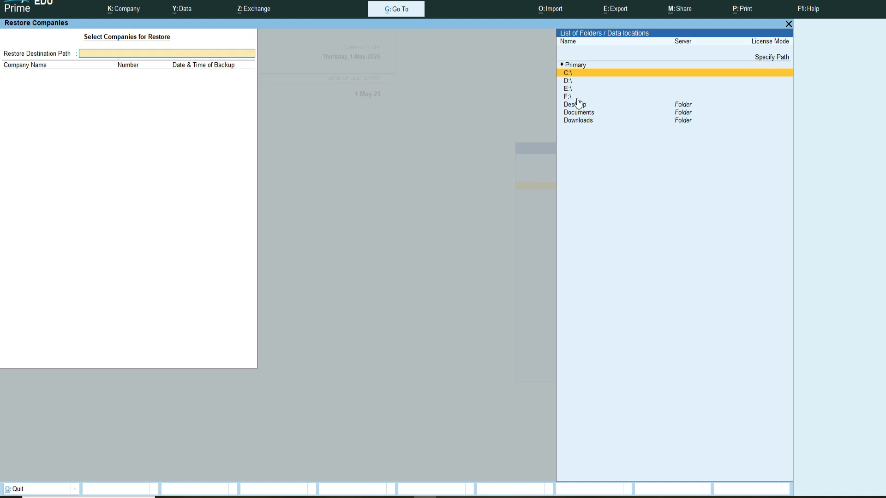
click(577, 98)
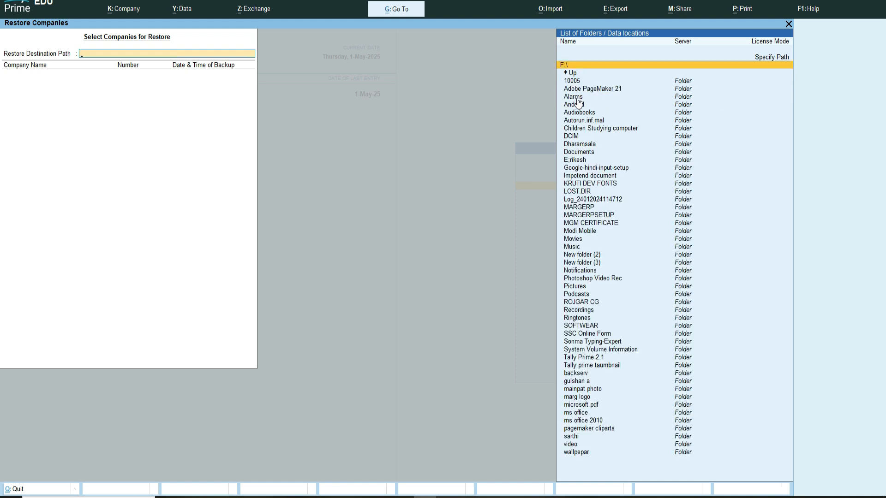
key(Up)
key(Down)
key(Return)
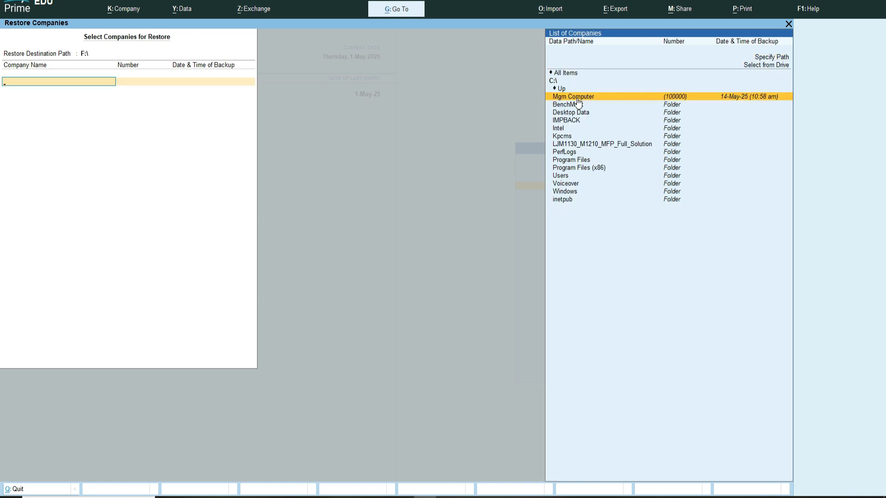
Look through the company backups and folders listed under C:\ for the restore source.
key(Down)
key(Down)
key(Down)
key(Down)
key(Down)
key(Down)
key(Down)
key(Down)
key(Down)
key(Down)
key(Down)
key(Up)
key(Up)
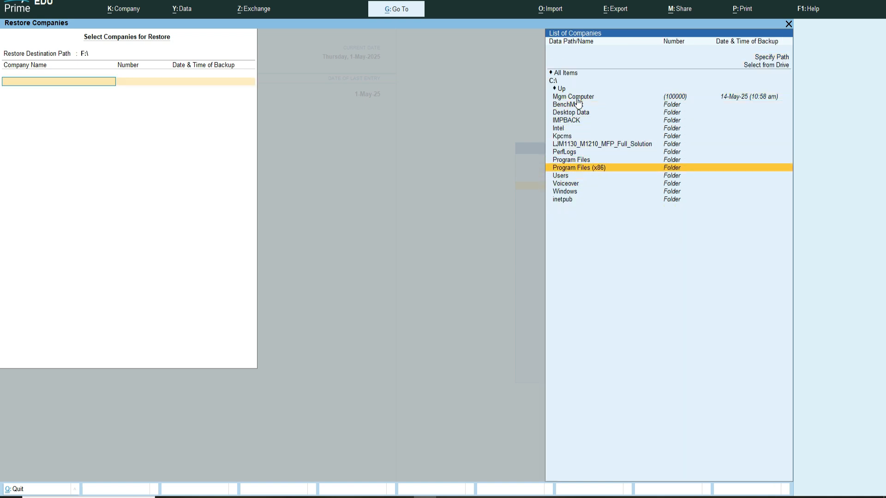
key(Up)
key(Up)
key(Up)
key(Up)
key(Up)
key(Up)
key(Up)
key(Up)
key(Up)
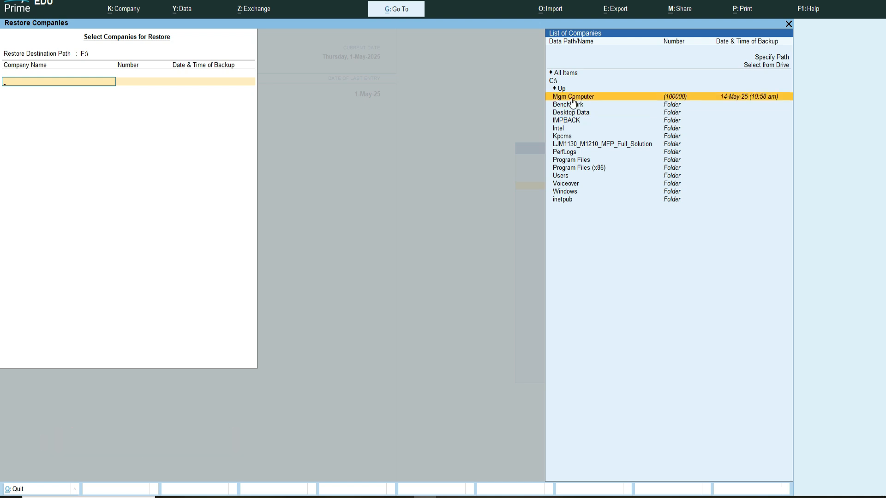
Restore the Mgm Computer backup dated 14-May-25 (10:58 am) from C:\ to the F:\ destination.
click(699, 98)
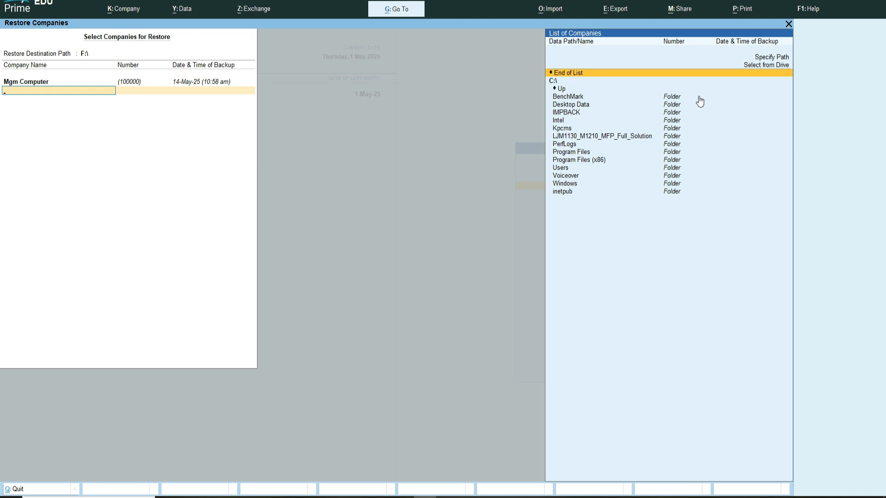
key(Return)
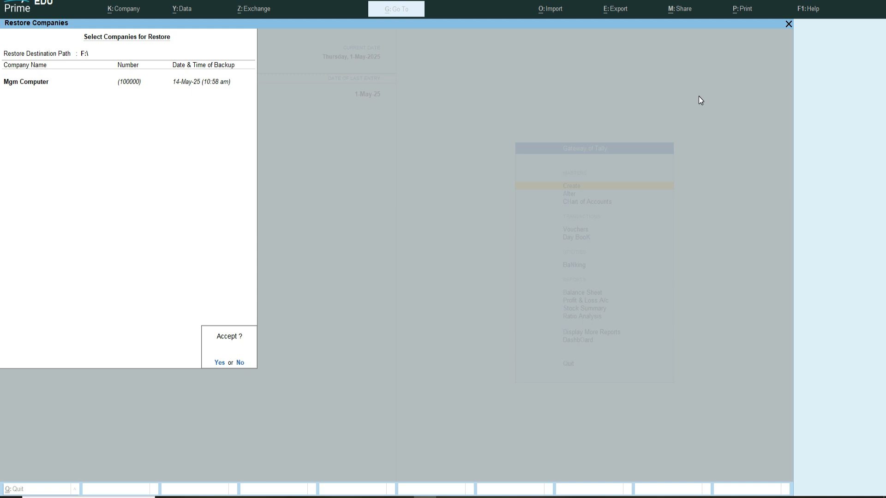
key(Return)
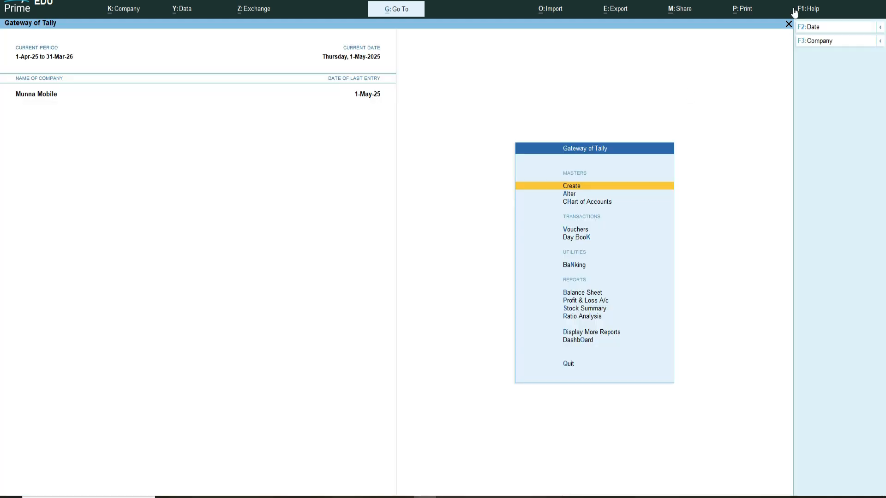
Open the company selection list from the options for changing the company.
click(811, 42)
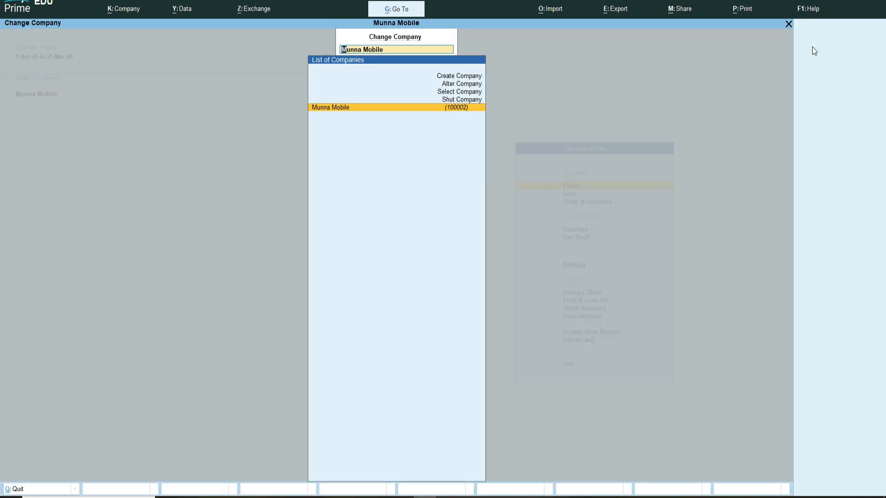
key(Up)
key(Up)
key(Up)
key(Down)
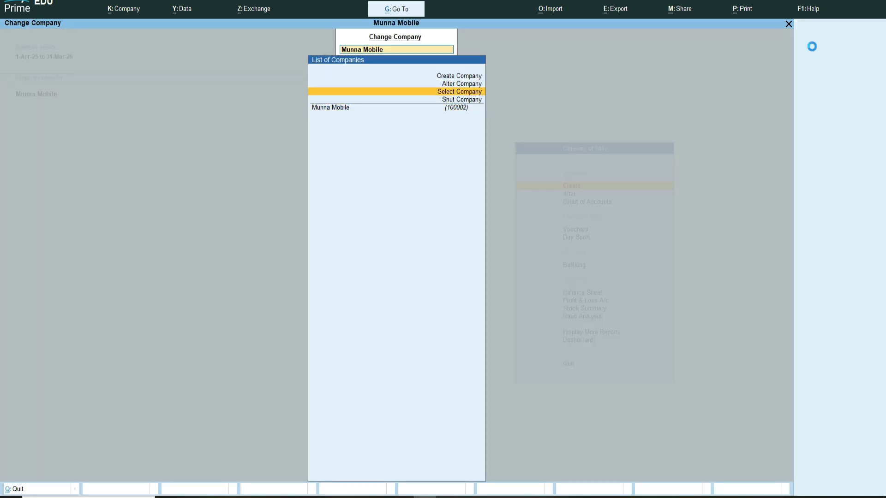
key(Return)
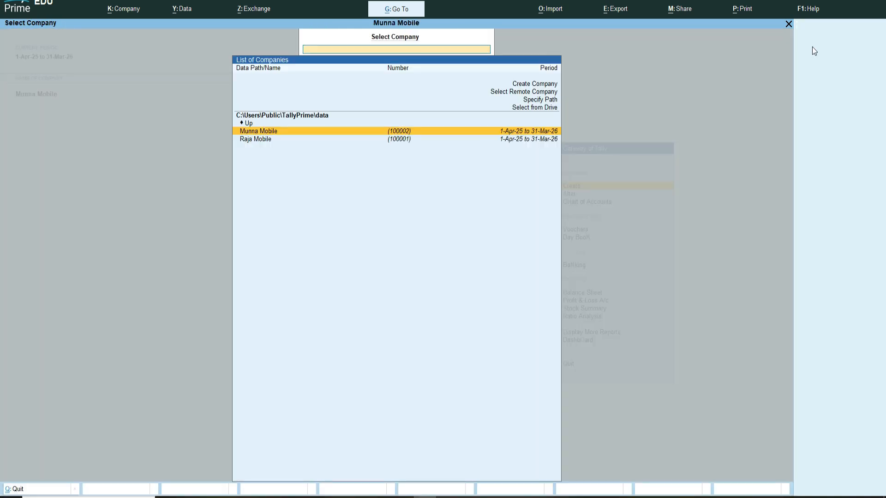
Switch the company selection to the F:\ drive, look through the companies stored there, and leave the list.
key(Up)
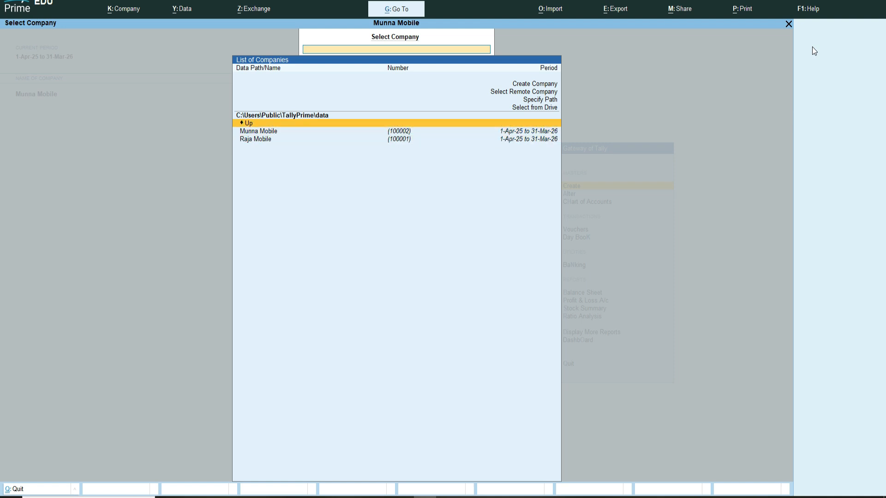
key(Down)
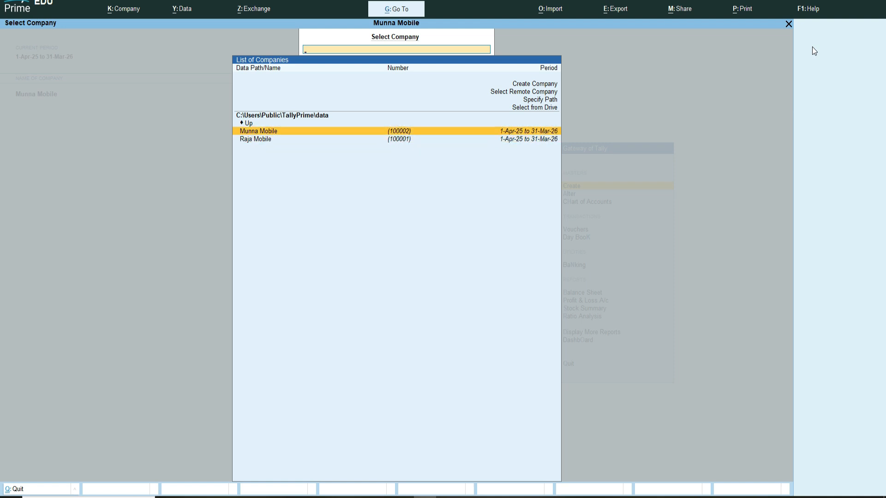
key(Up)
key(Up)
key(Up)
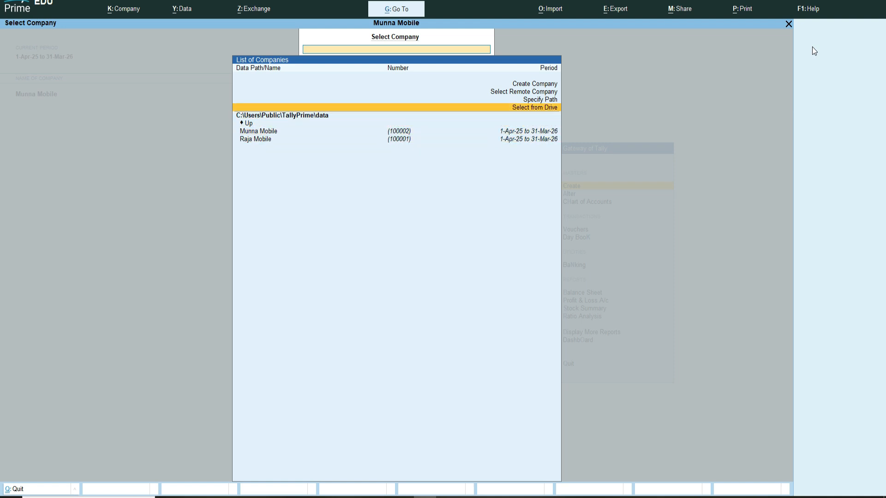
key(Return)
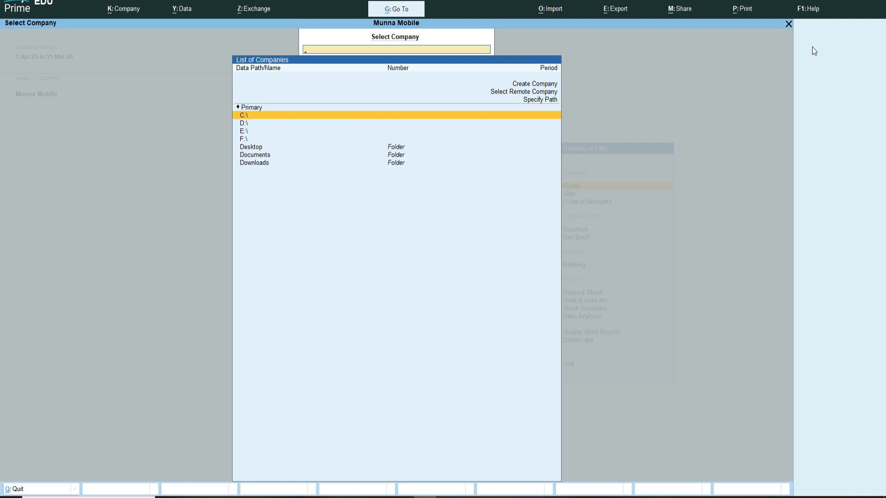
key(Down)
key(Down)
key(Down)
key(Return)
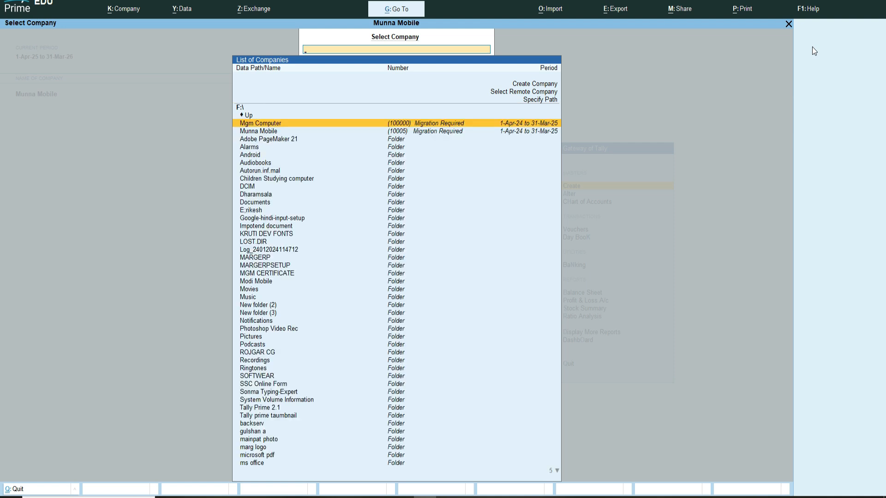
key(Down)
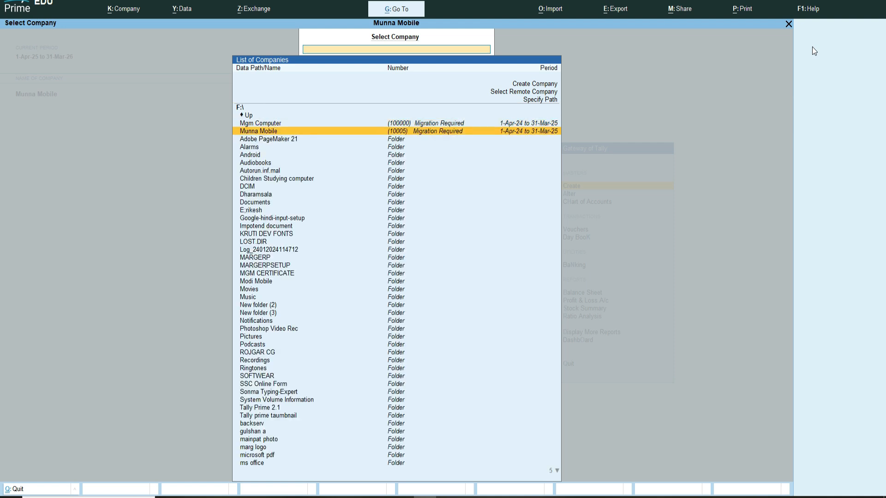
key(Down)
key(Escape)
Switch the company selection from the default data path to the list of available drives.
key(Down)
key(Up)
key(Up)
key(Up)
key(Up)
key(Up)
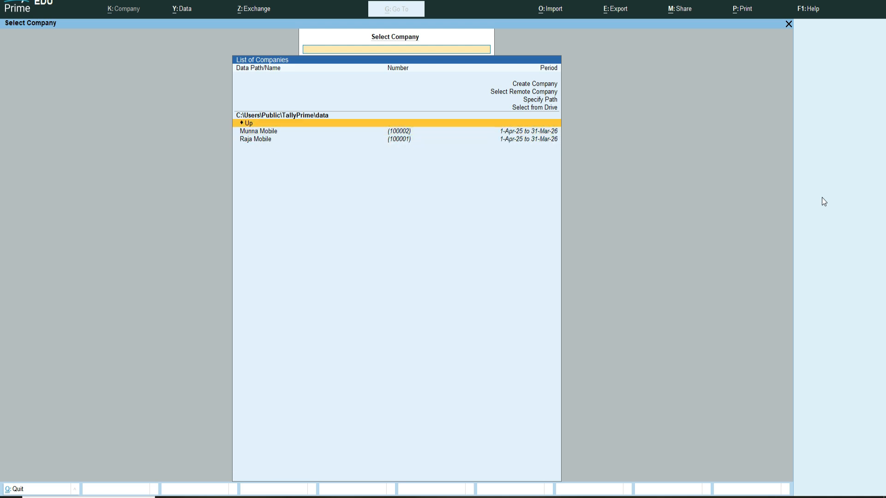
key(Down)
key(Down)
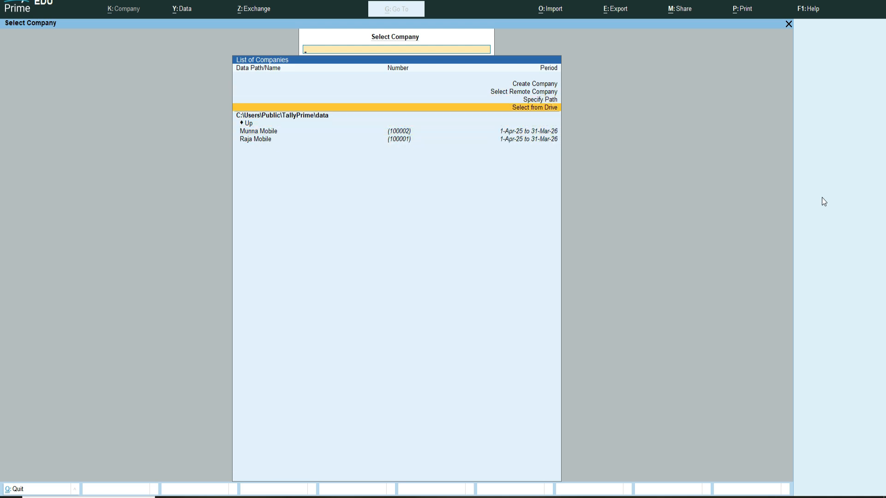
key(Return)
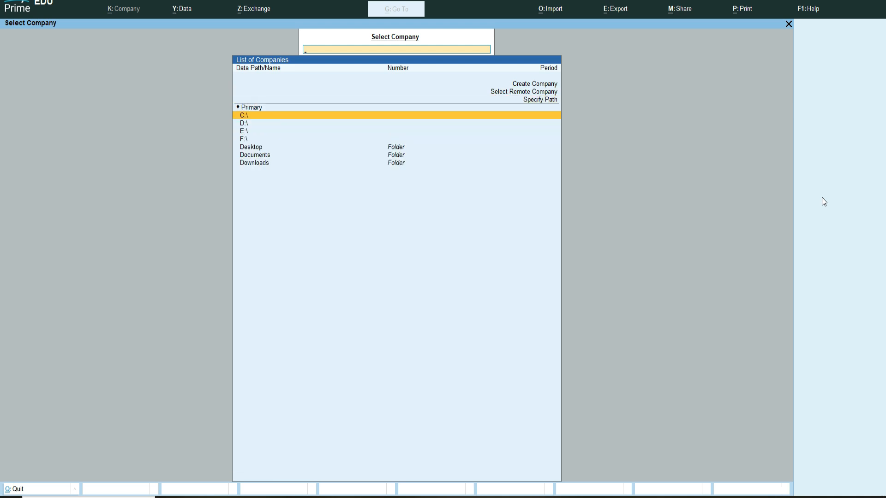
List the companies stored on the F:\ drive and select Rk Mobile for loading.
key(Down)
key(Down)
key(Down)
key(Down)
key(Up)
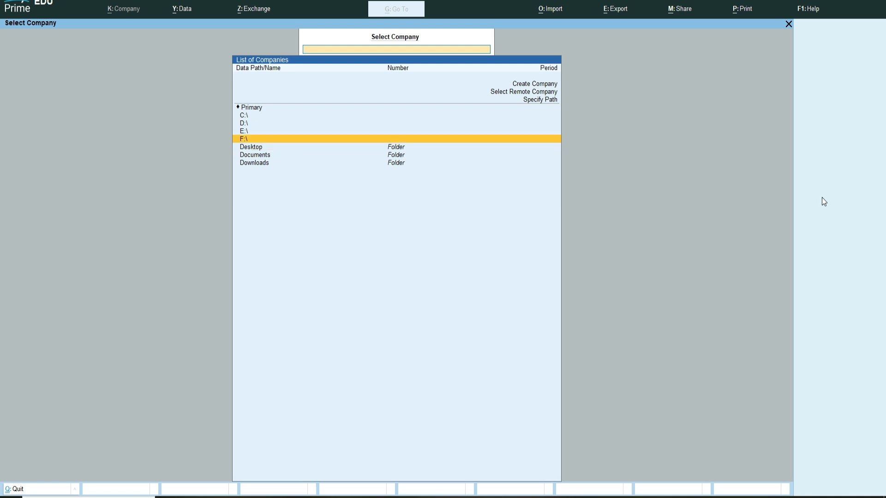
key(Return)
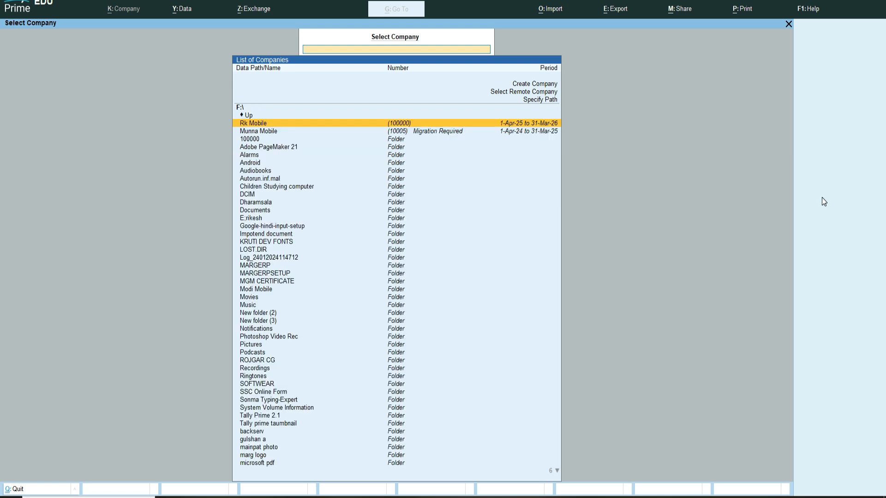
key(Up)
key(Up)
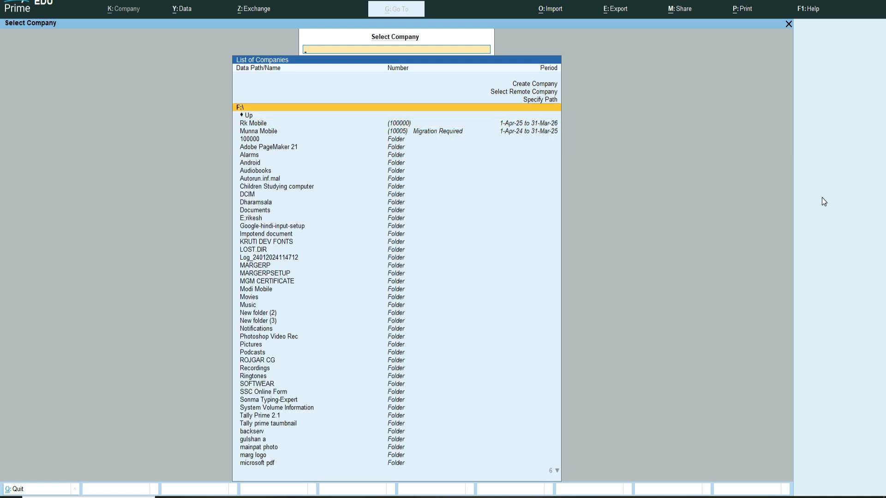
key(Down)
key(Down)
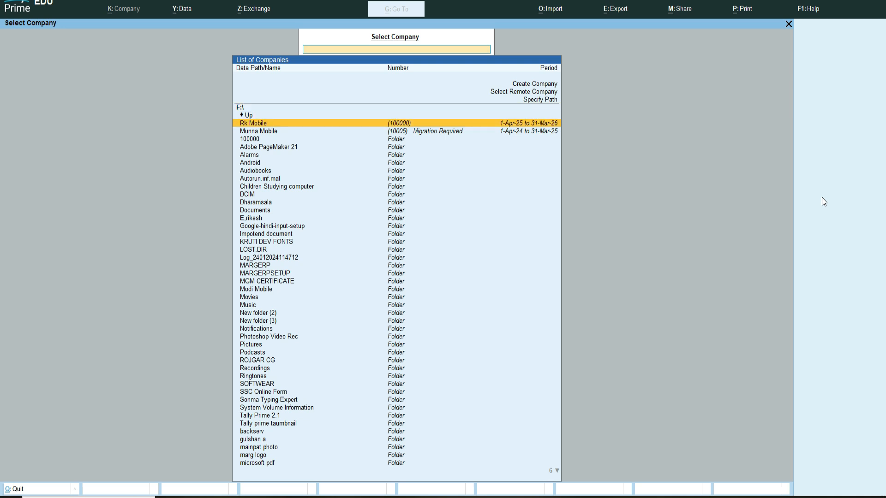
key(Return)
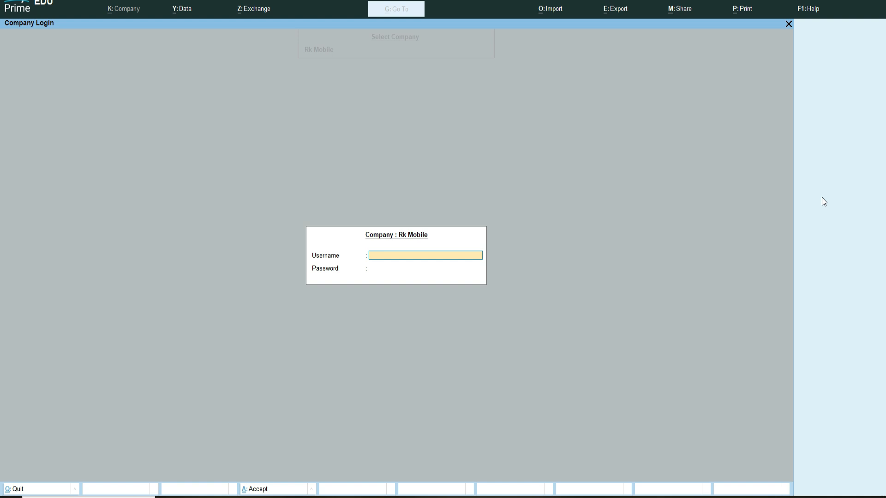
Log in to the Rk Mobile company with the username owner and the account password.
text(1.  Owner)
key(Delete)
key(BackSpace)
key(BackSpace)
key(BackSpace)
key(BackSpace)
key(BackSpace)
key(BackSpace)
key(BackSpace)
key(BackSpace)
text(owner)
key(Return)
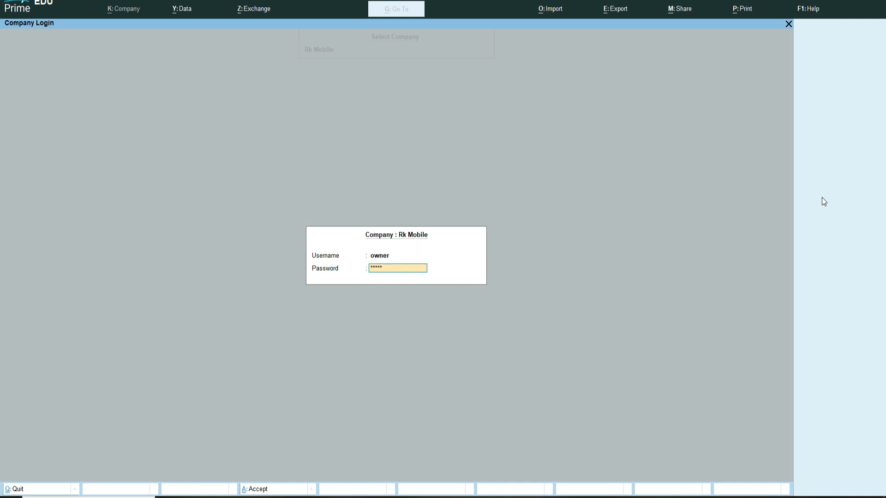
key(Return)
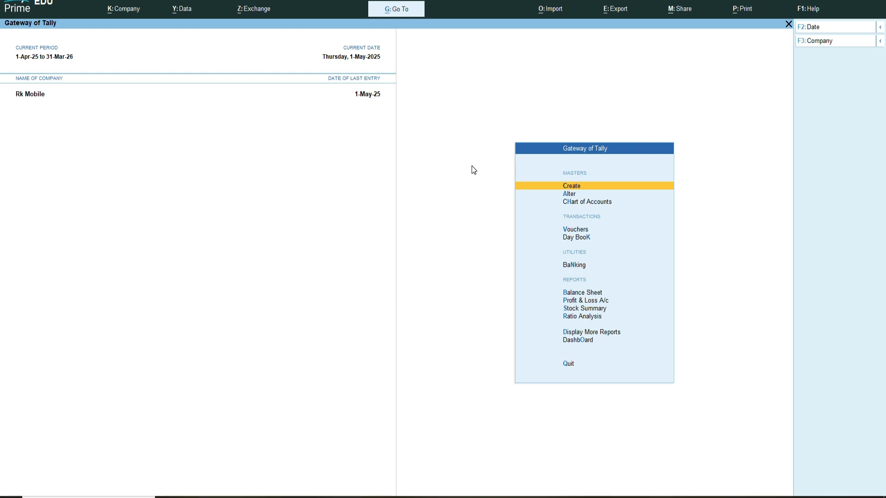
click(253, 11)
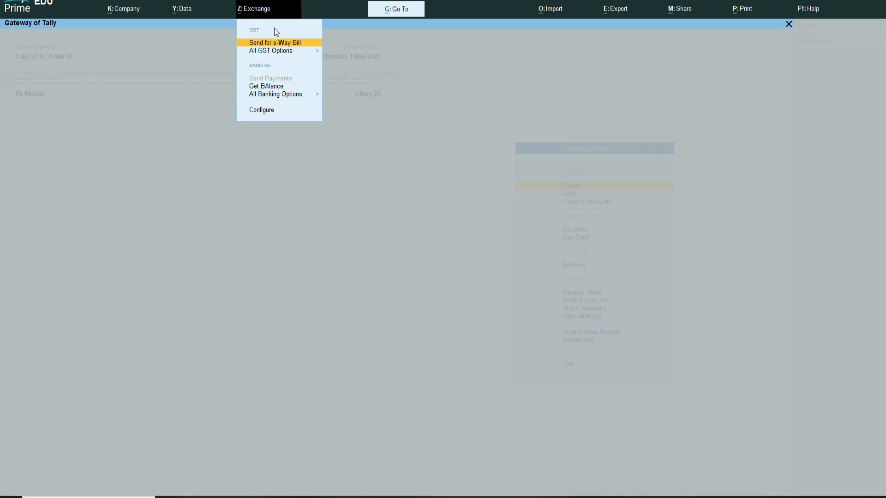
click(188, 7)
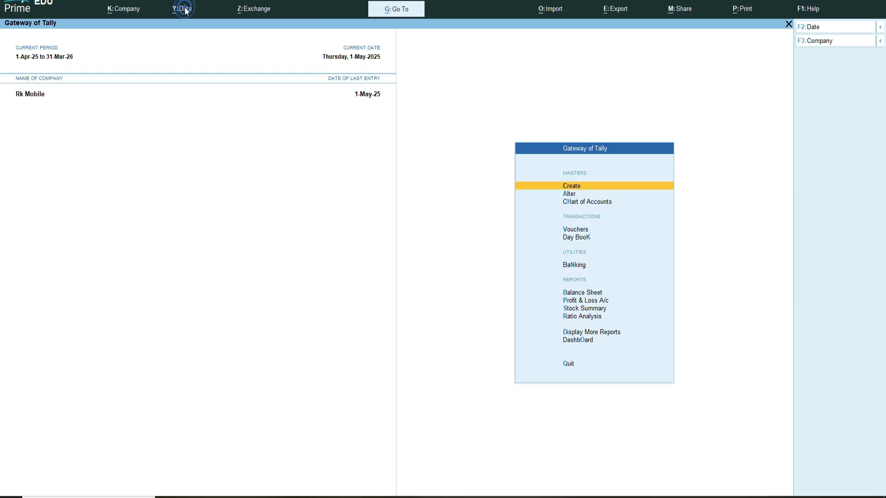